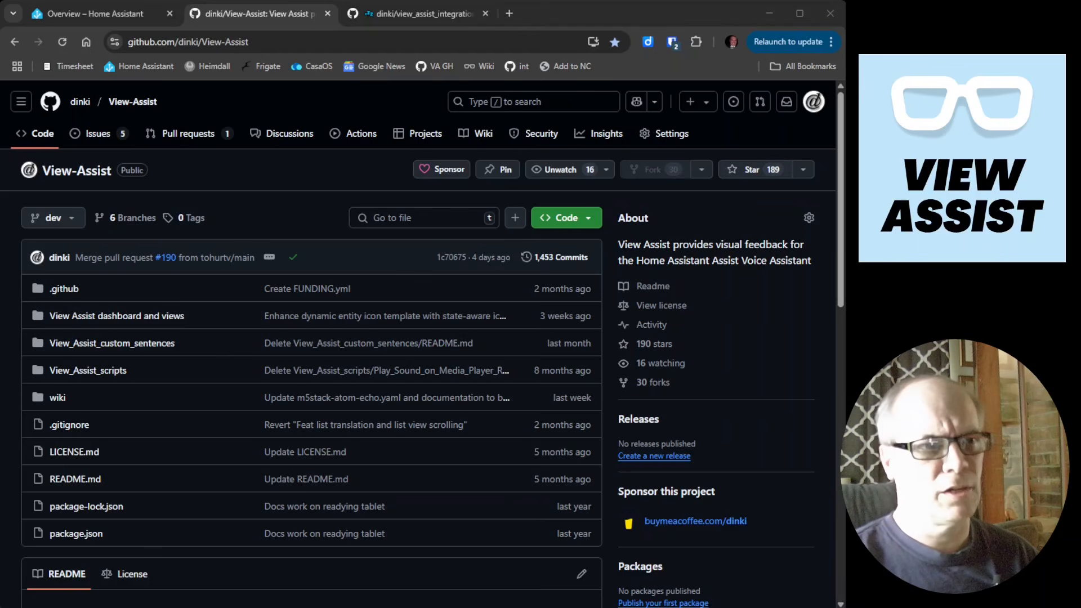
- Star the View-Assist repository on GitHub and bring up the view_assist_integration repository page
left_click(749, 170)
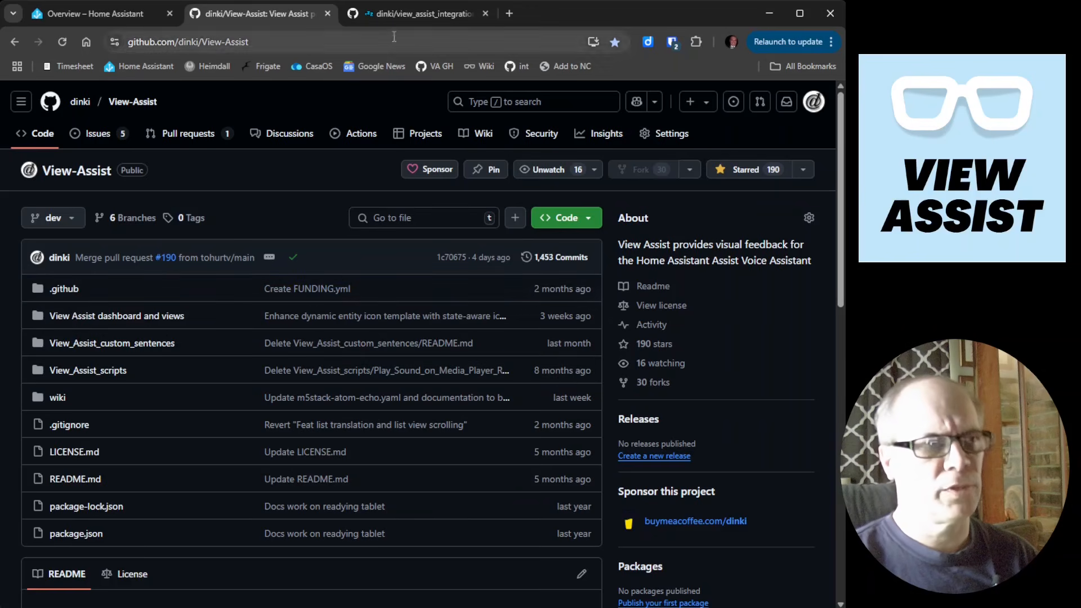
left_click(428, 8)
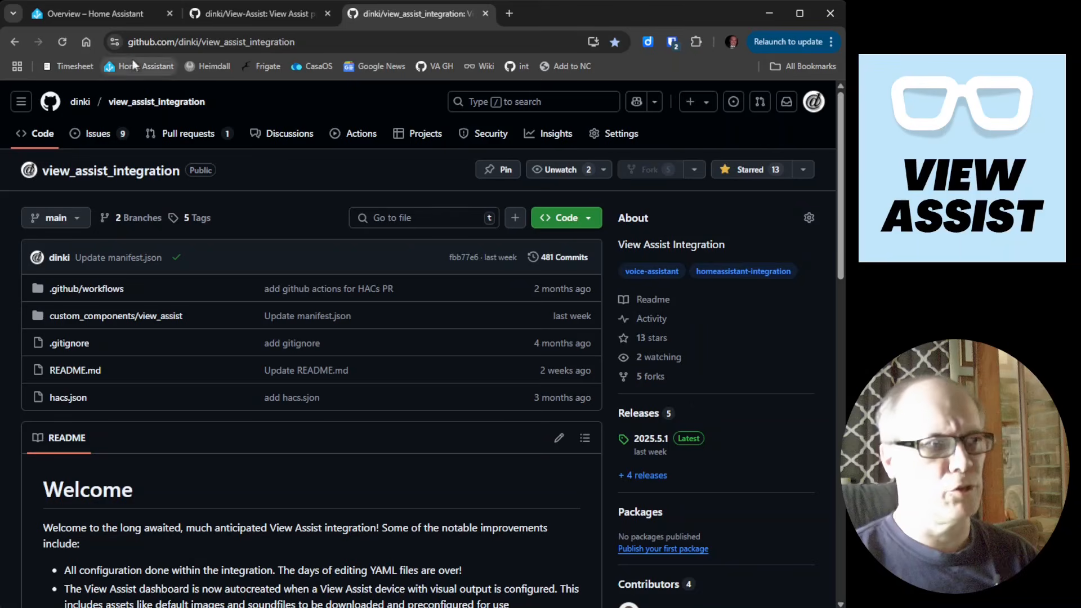
- Switch to Home Assistant, search HACS for "view assist" and open the View Assist integration's repository page
left_click(77, 20)
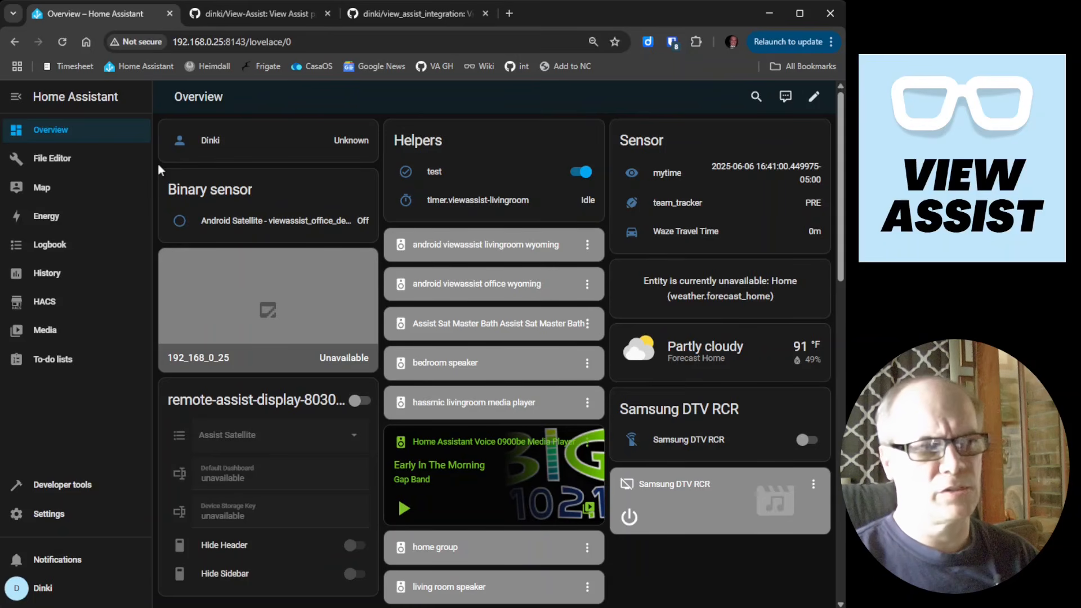
left_click(64, 310)
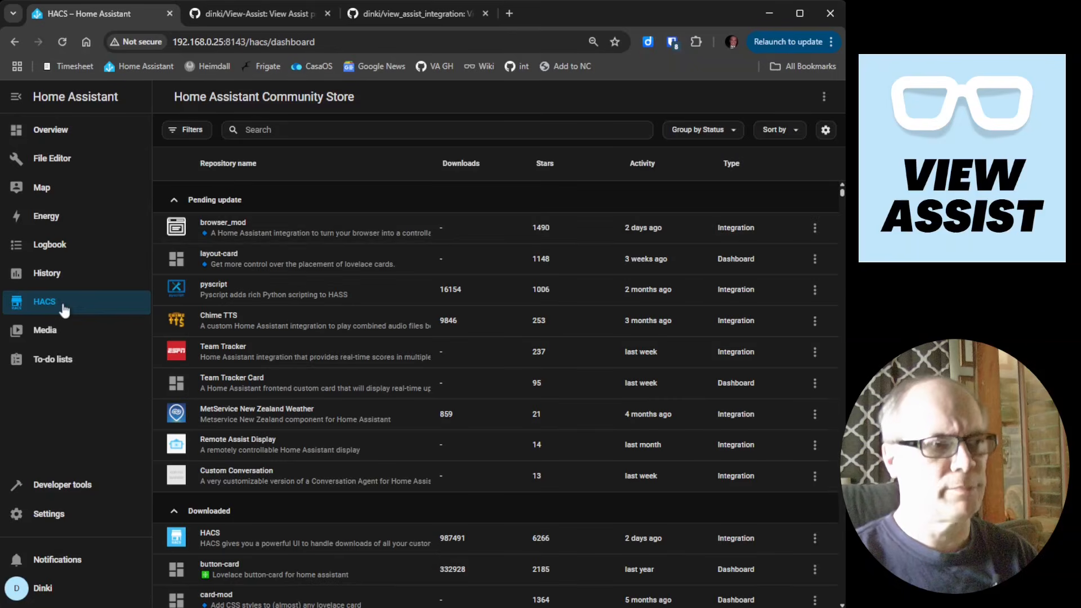
left_click(290, 129)
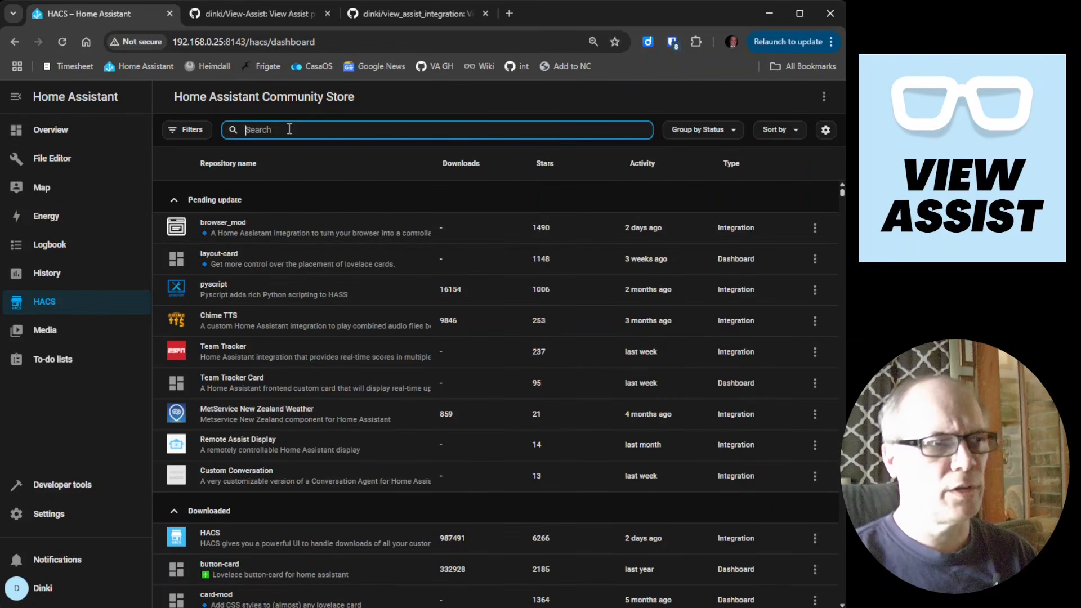
type("view a")
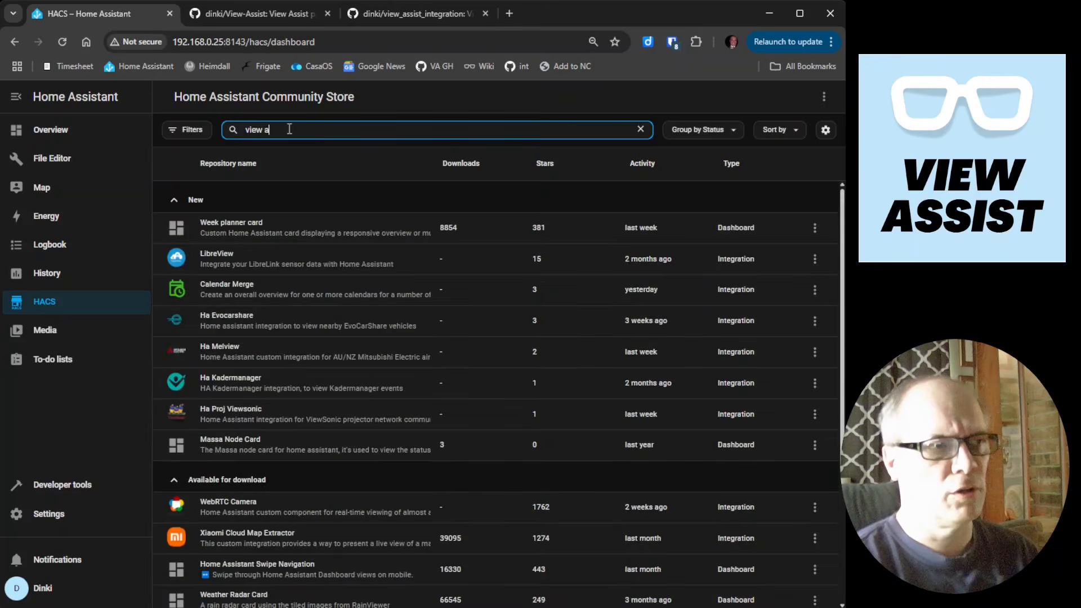
type("ssist")
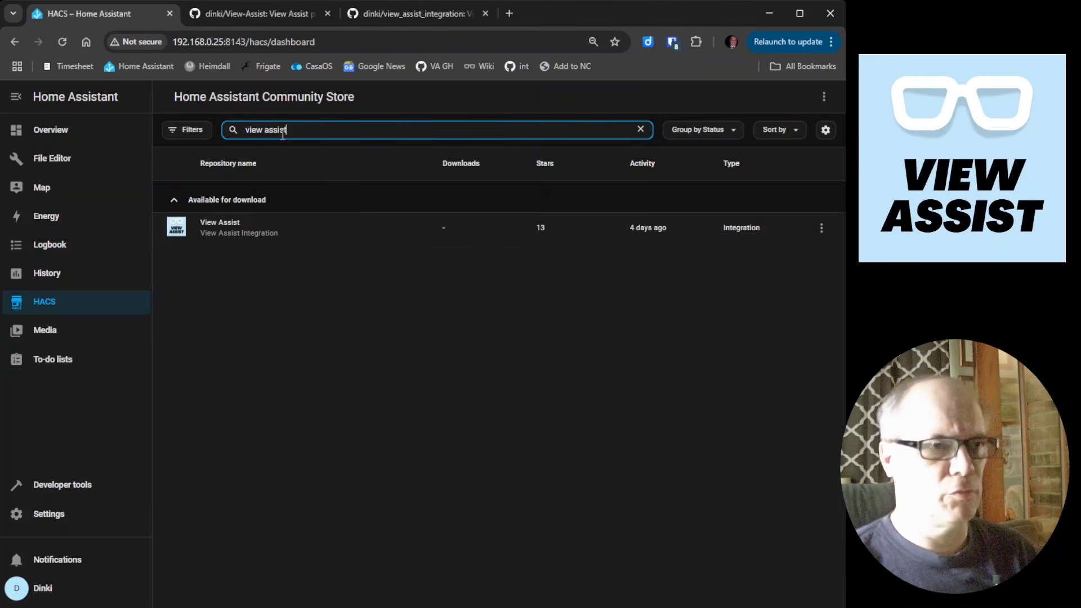
left_click(243, 237)
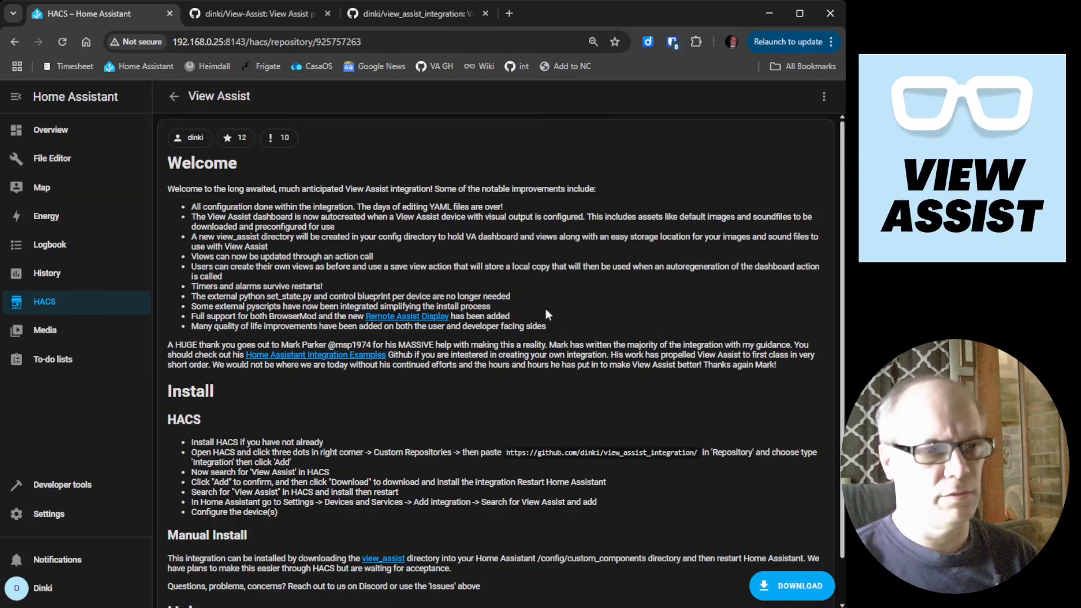
- Download version 2025.5.1 of the View Assist integration from its HACS page
scroll(545, 308, "down", 1)
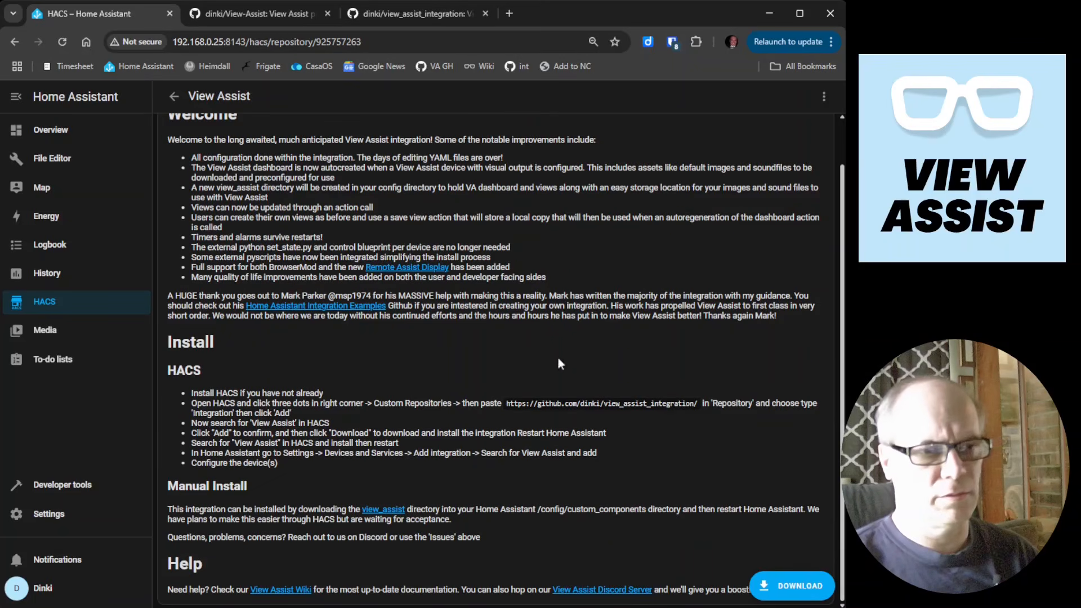
left_click(795, 588)
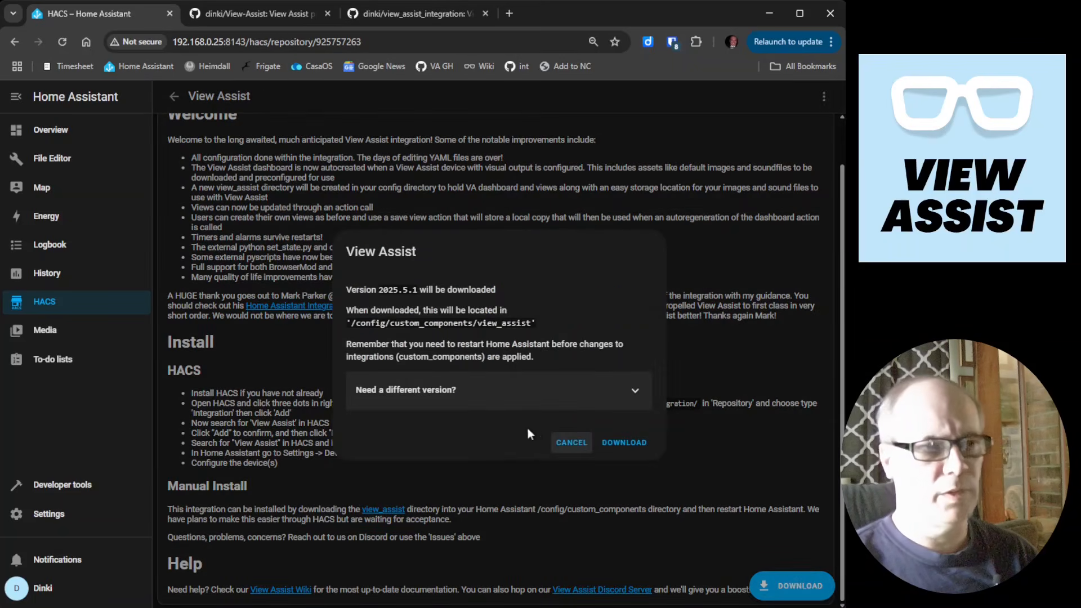
left_click(632, 444)
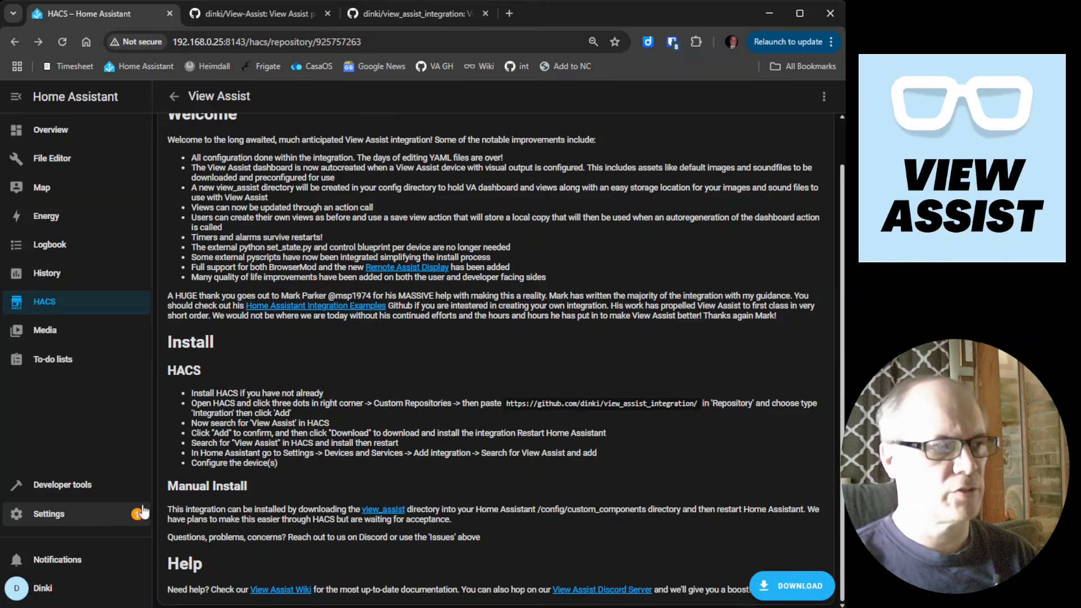
- Restart Home Assistant by submitting the "Restart required" repair for View Assist
left_click(122, 515)
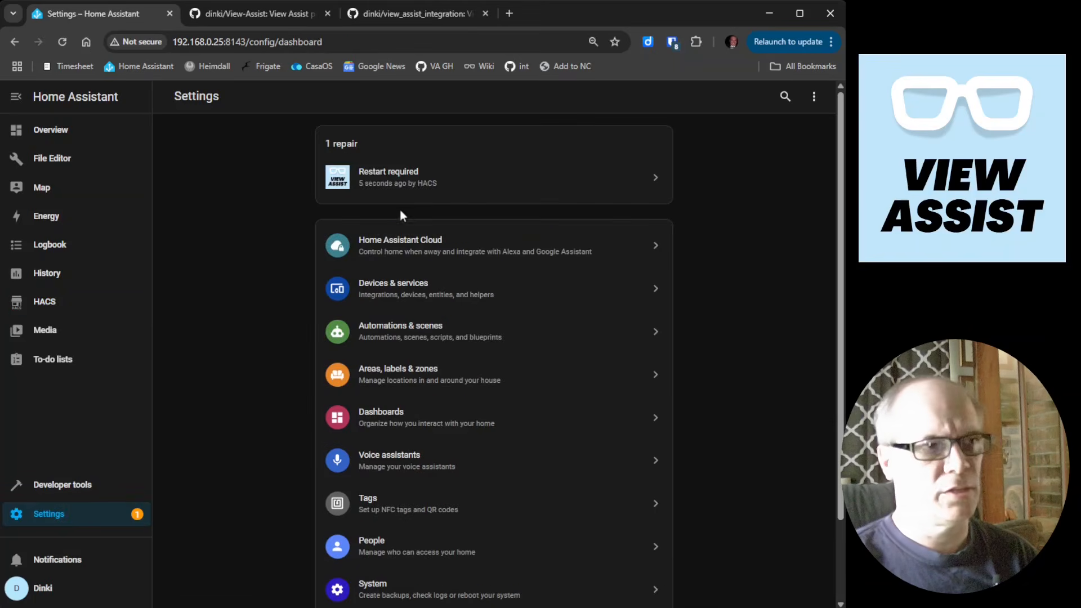
left_click(418, 184)
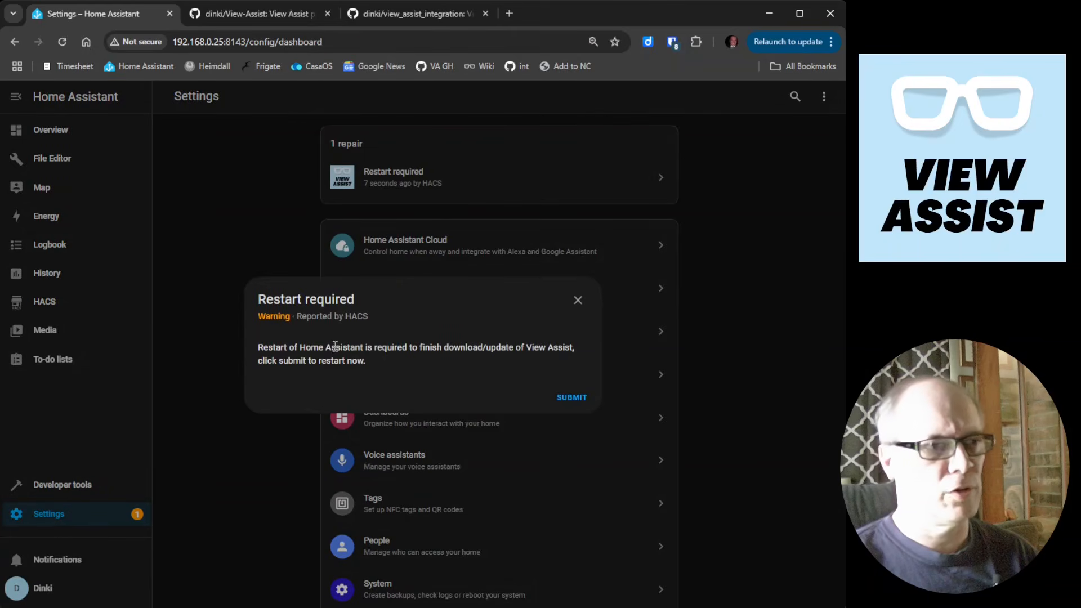
left_click(572, 399)
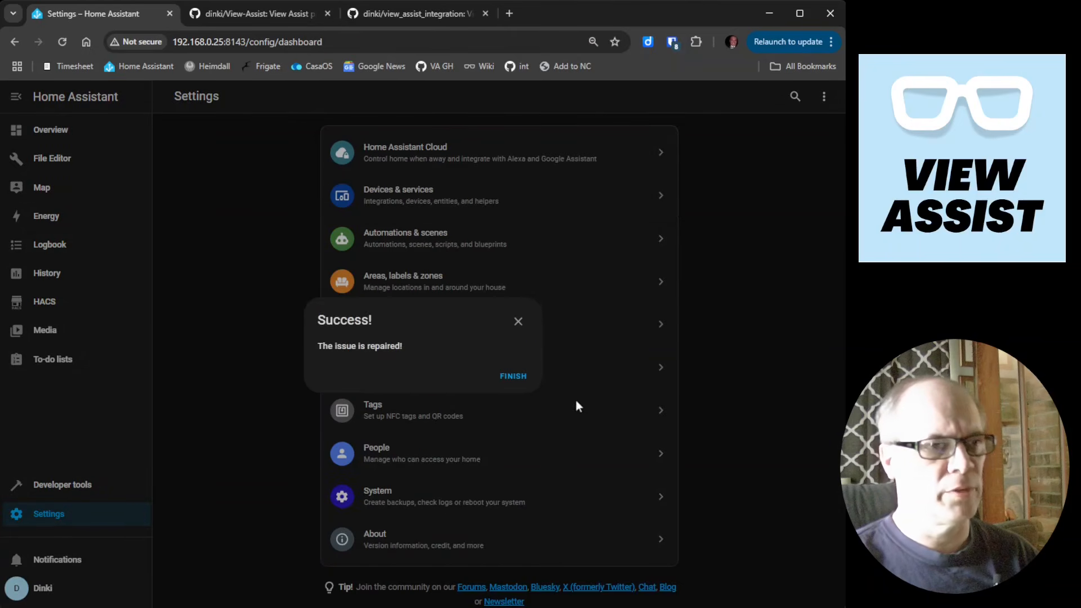
left_click(509, 377)
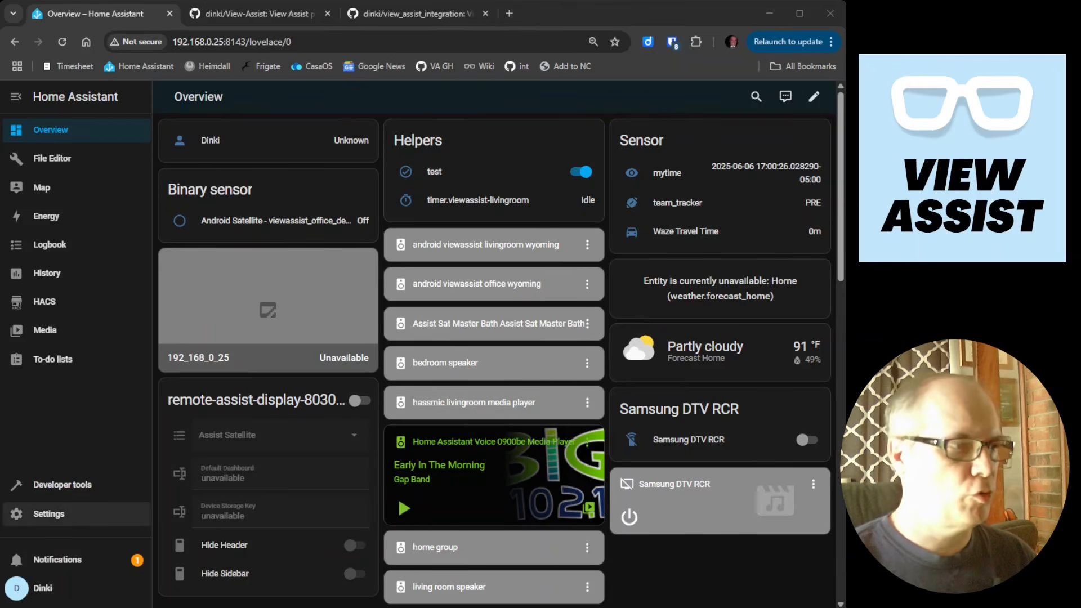
- Add the View Assist integration under Devices & services and create its Master Configuration
left_click(49, 513)
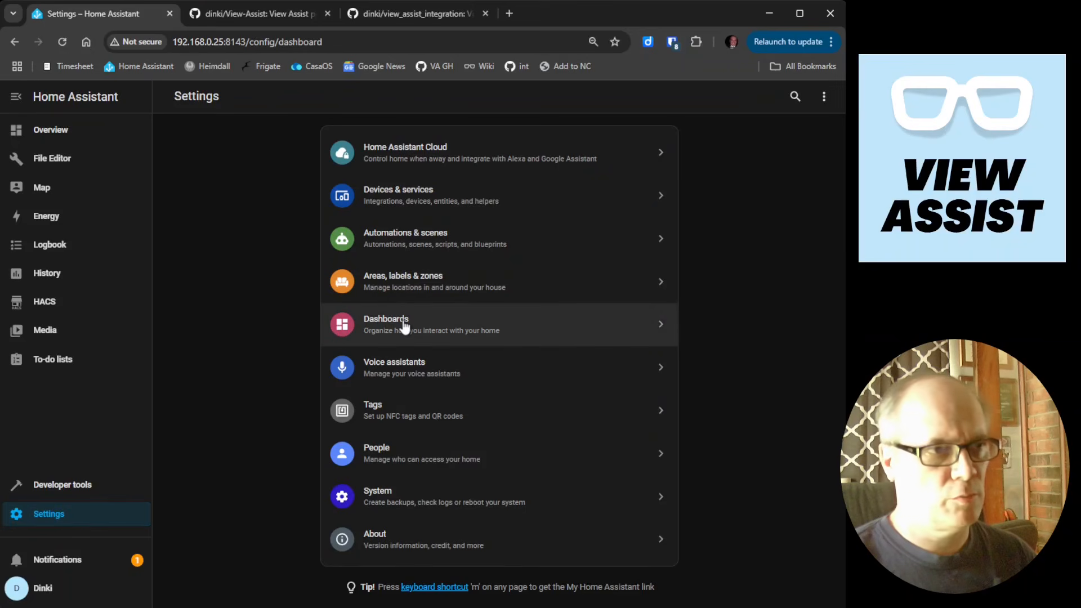
left_click(410, 196)
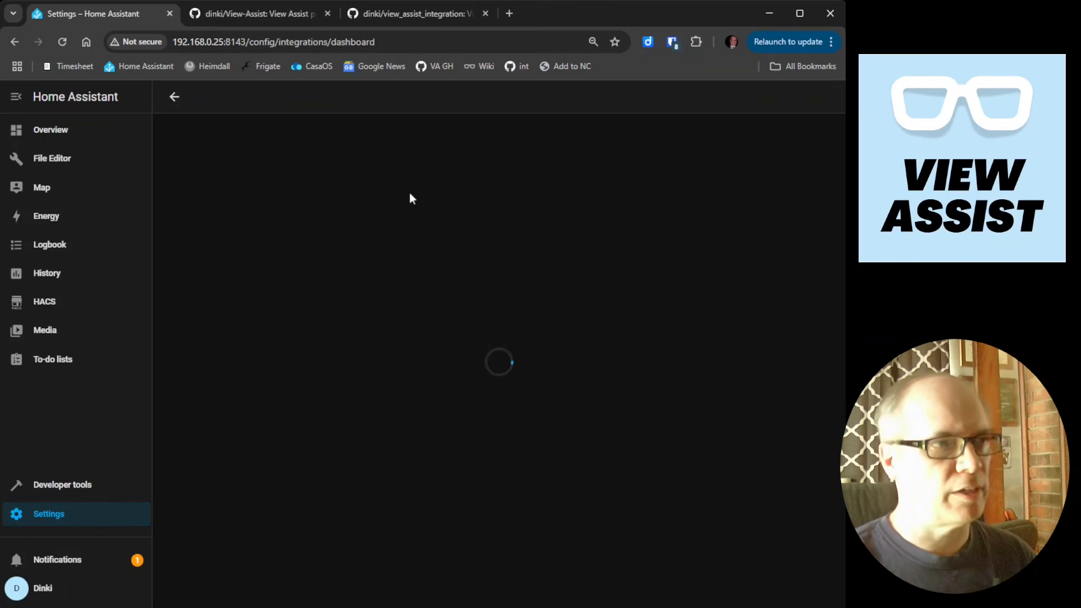
left_click(765, 587)
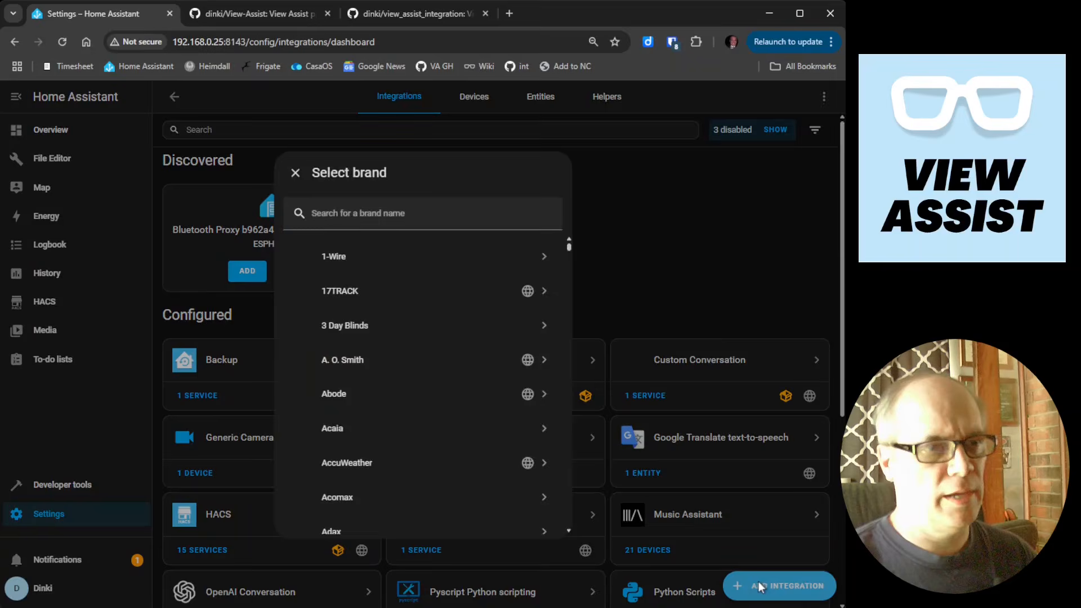
type("view")
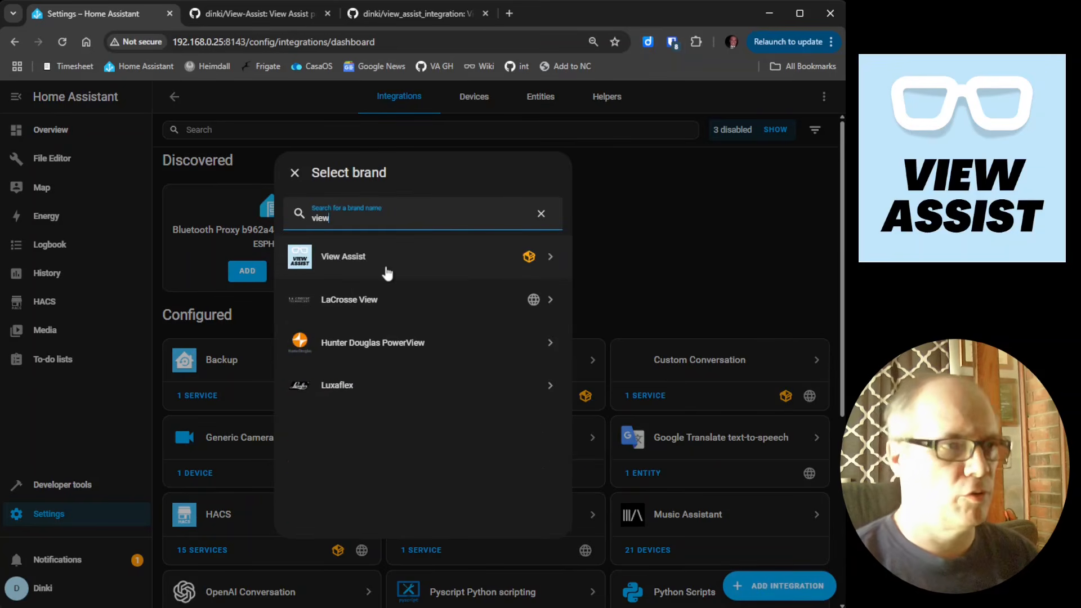
left_click(387, 272)
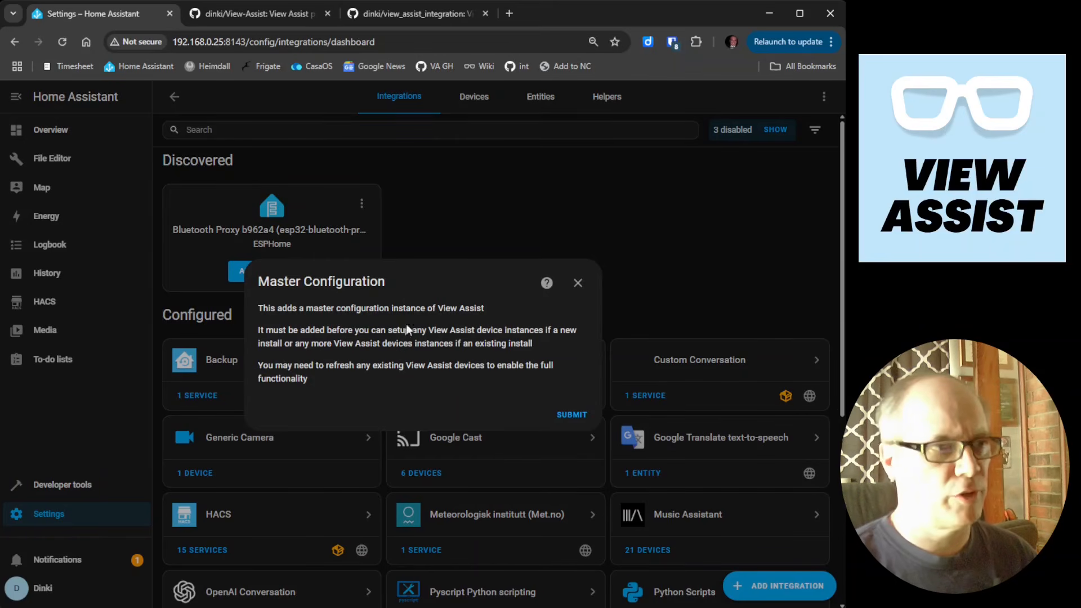
left_click(574, 417)
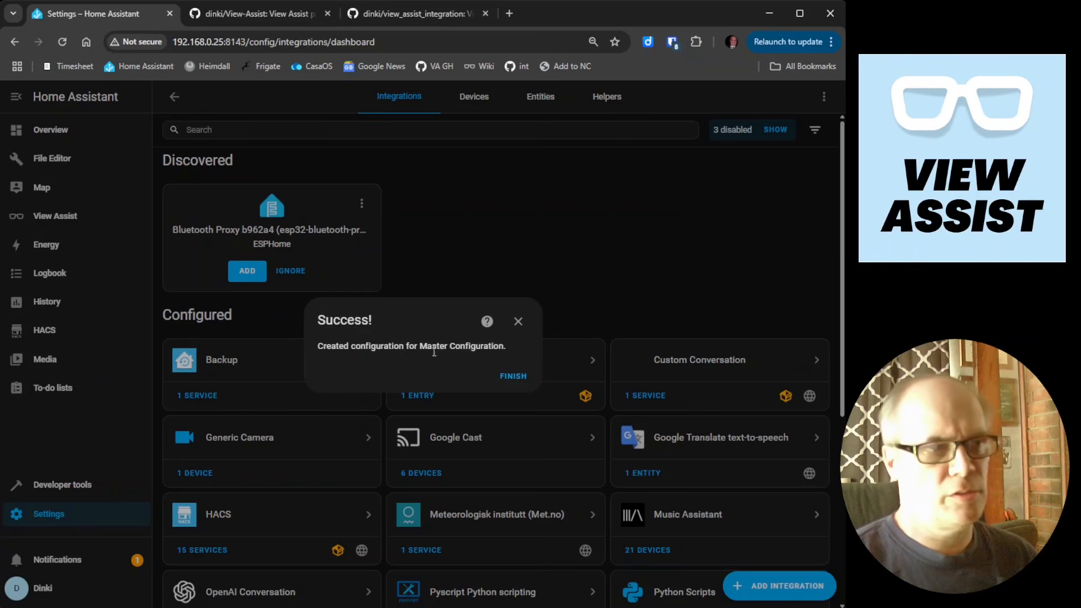
left_click(514, 377)
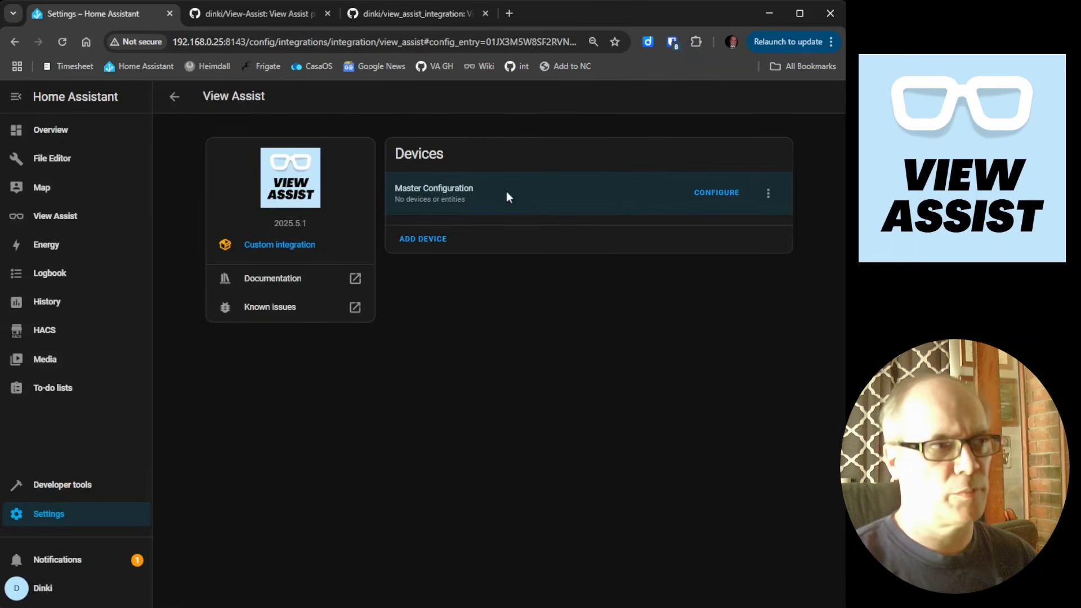
- Check the View Assist dashboard and return to the View Assist integration page in Devices & services
left_click(78, 224)
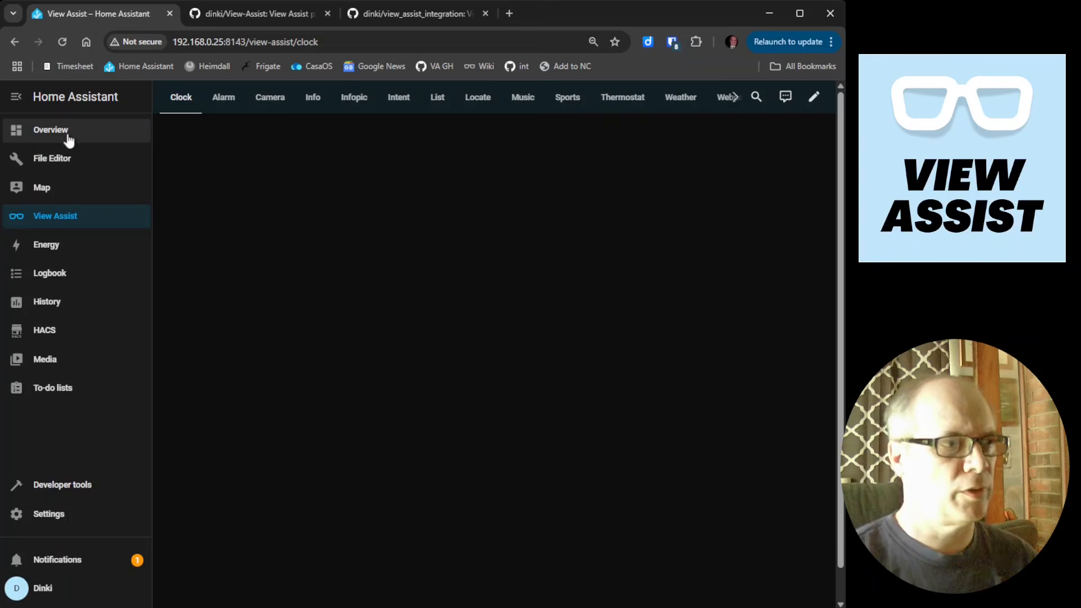
left_click(70, 524)
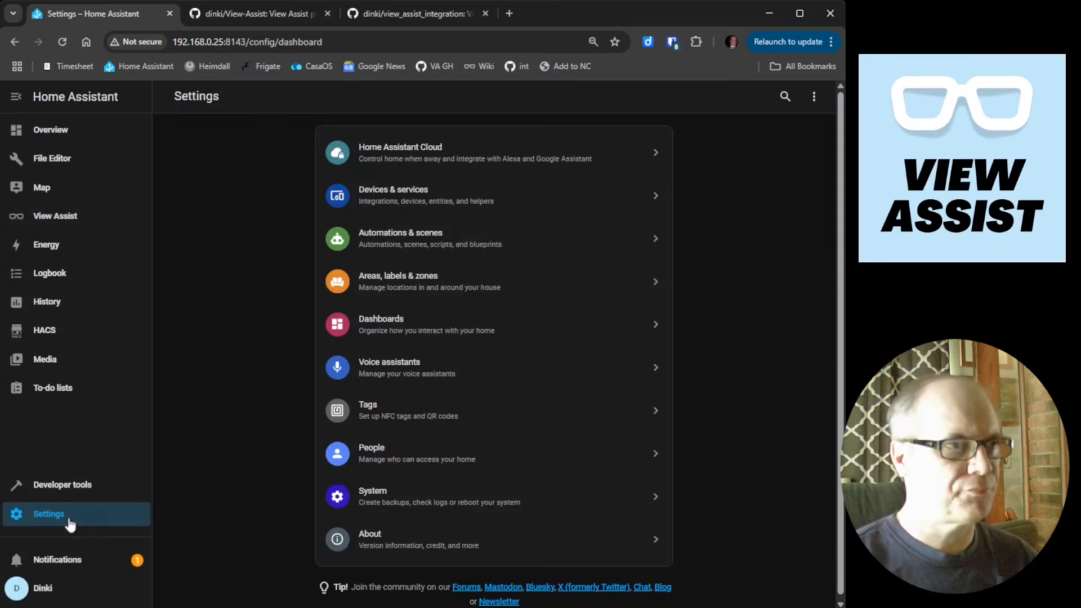
left_click(388, 202)
scroll(517, 281, "down", 6)
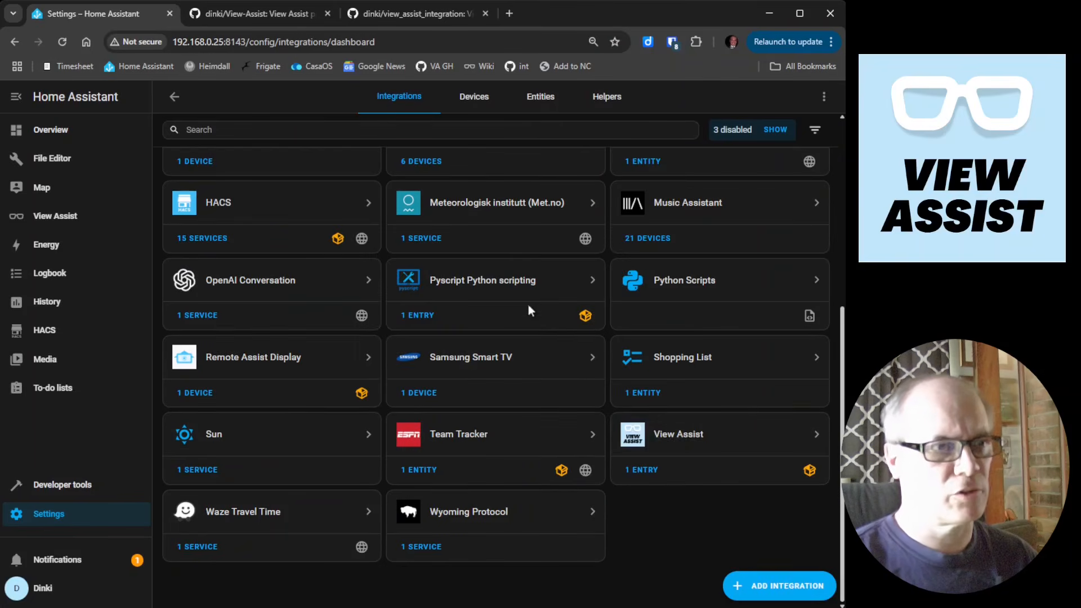
left_click(691, 448)
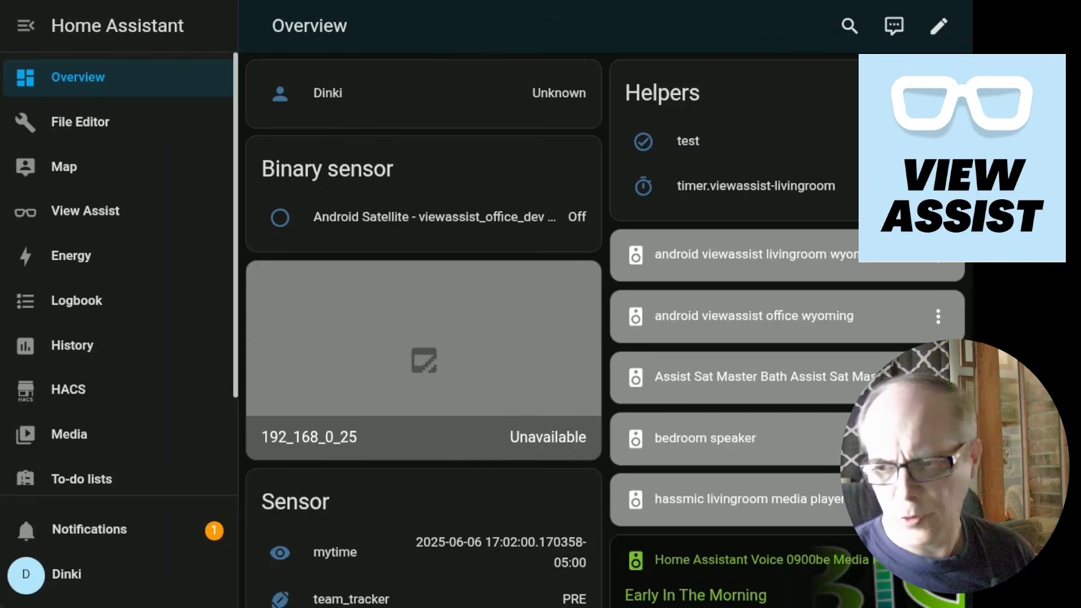
- Open the View Assist dashboard in the full-screen Home Assistant view
left_click(85, 212)
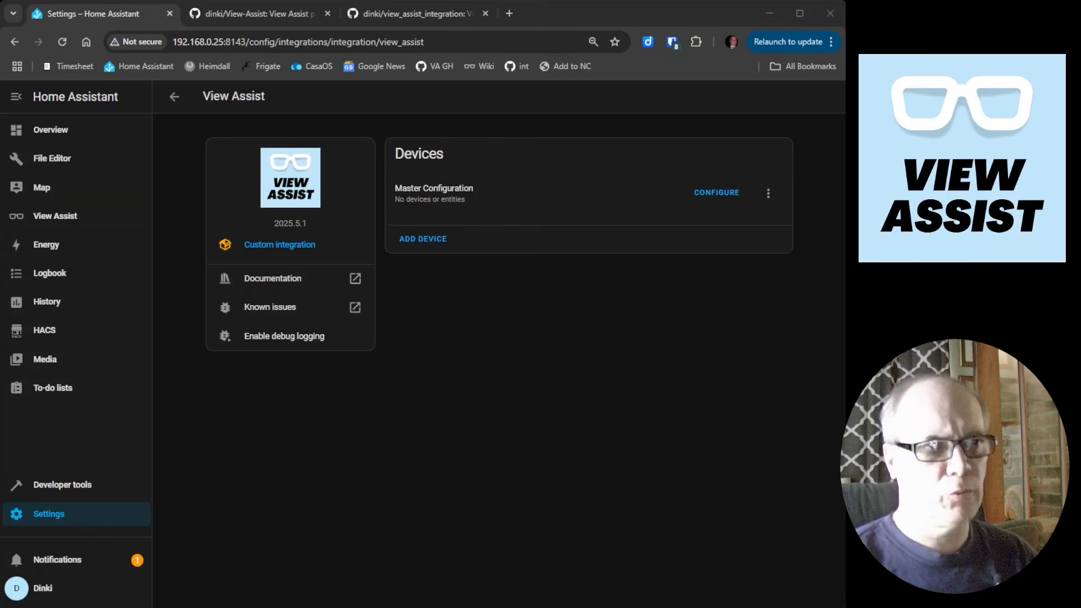
- Start adding a device to the View Assist integration with the type "View Assist device with display"
left_click(428, 240)
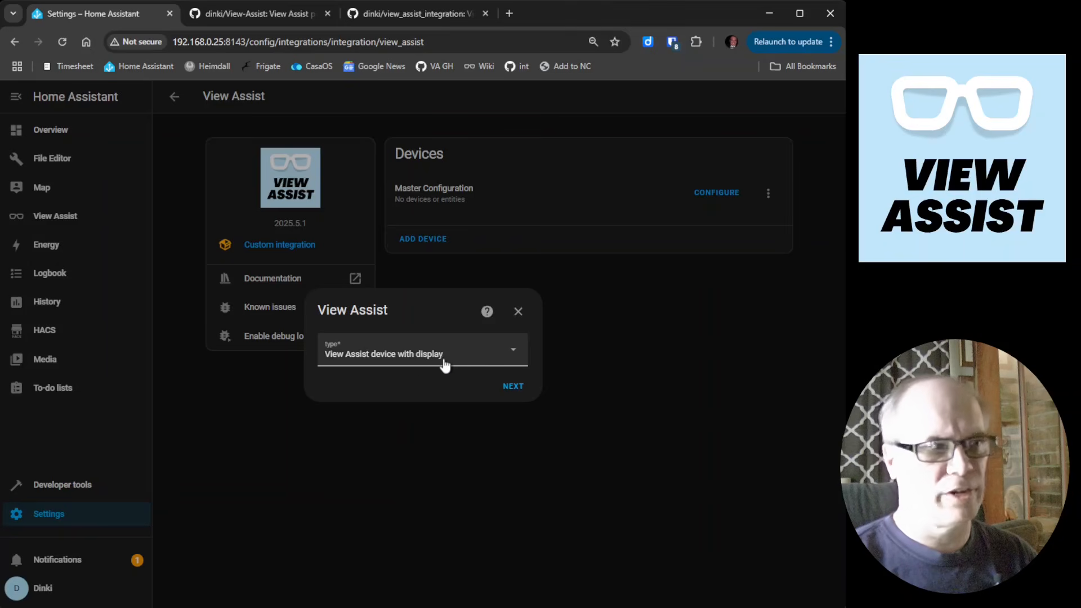
left_click(517, 355)
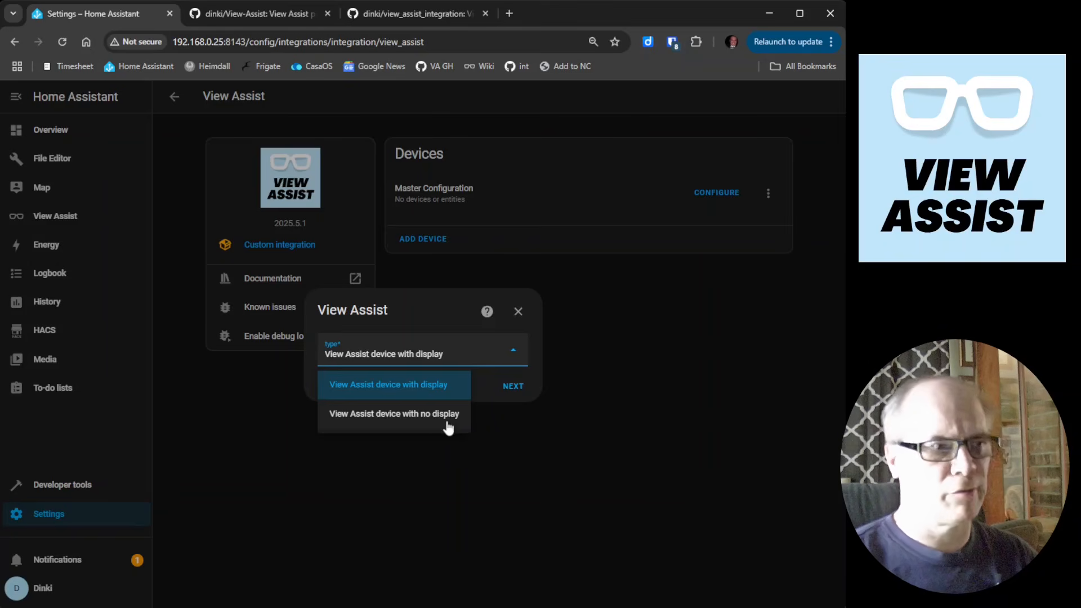
left_click(372, 395)
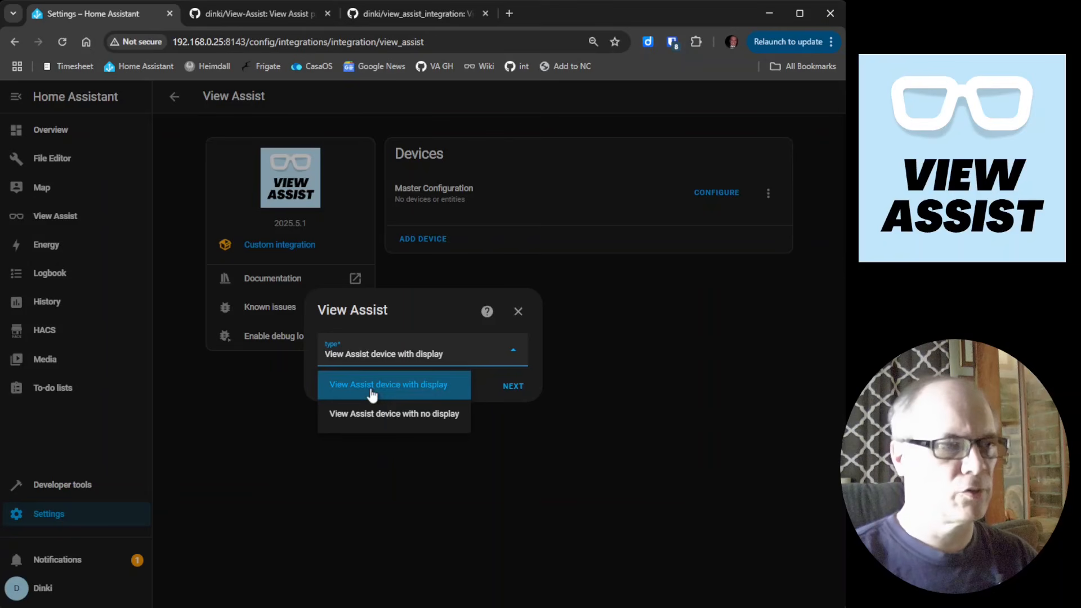
left_click(521, 388)
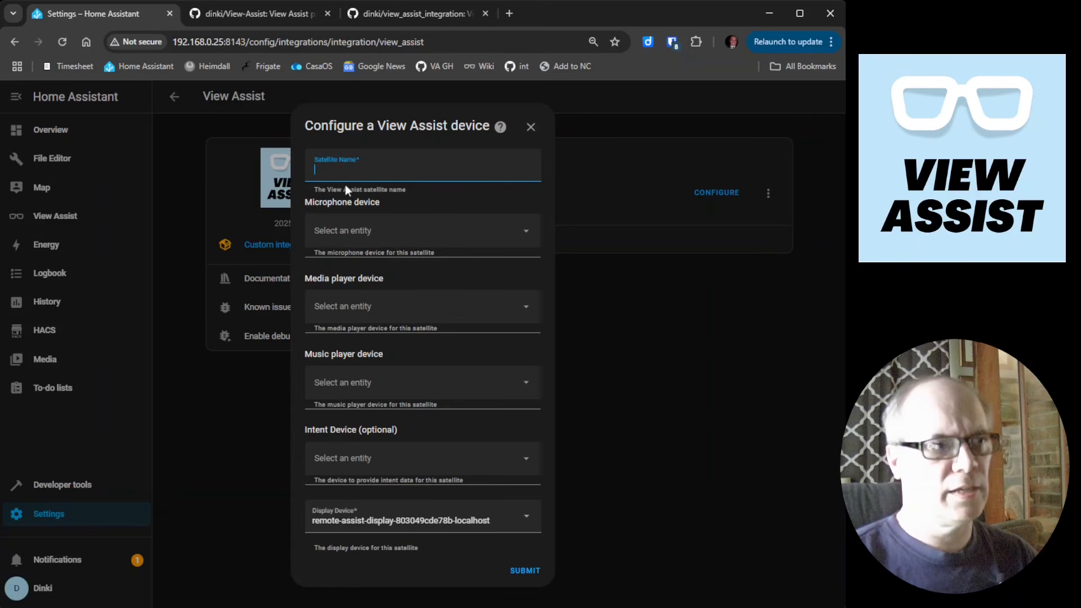
- Name the satellite ViewAssist-office and choose Android Satellite - viewassist_office_dev as its microphone device
left_click(356, 171)
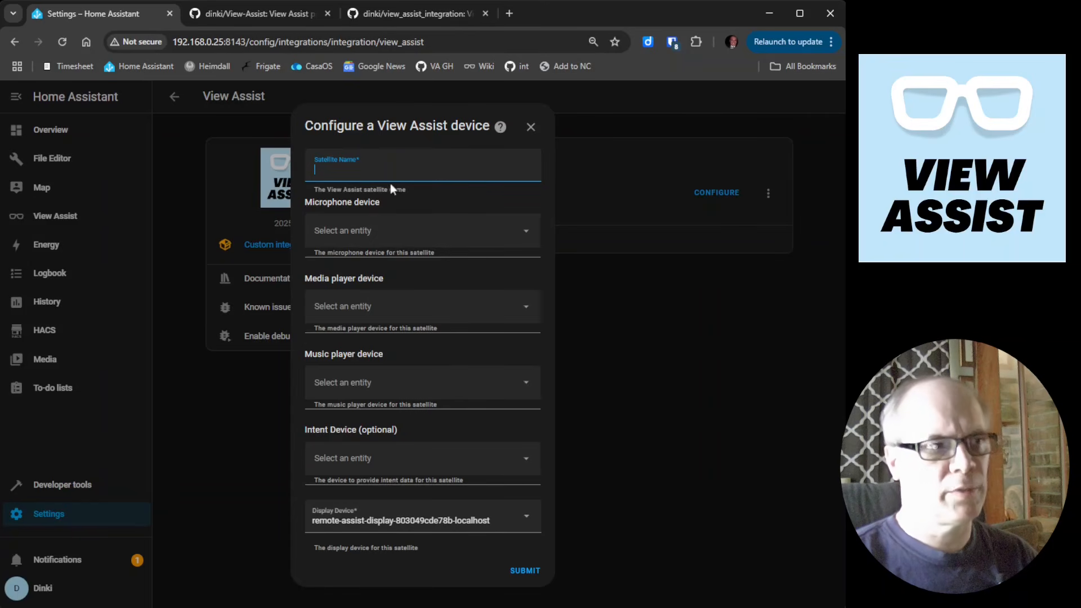
left_click(410, 215)
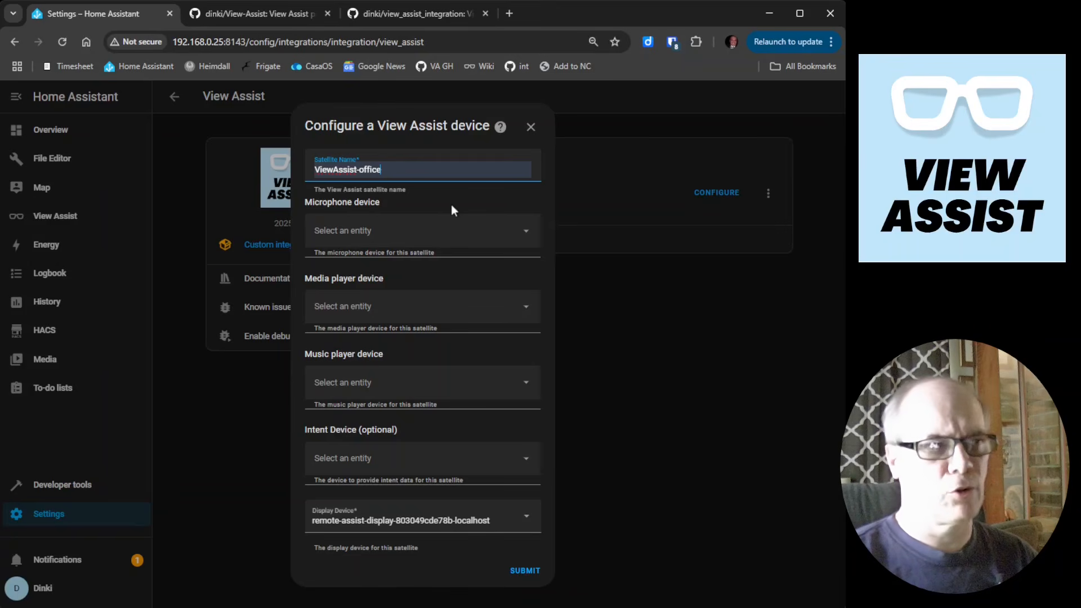
left_click(528, 236)
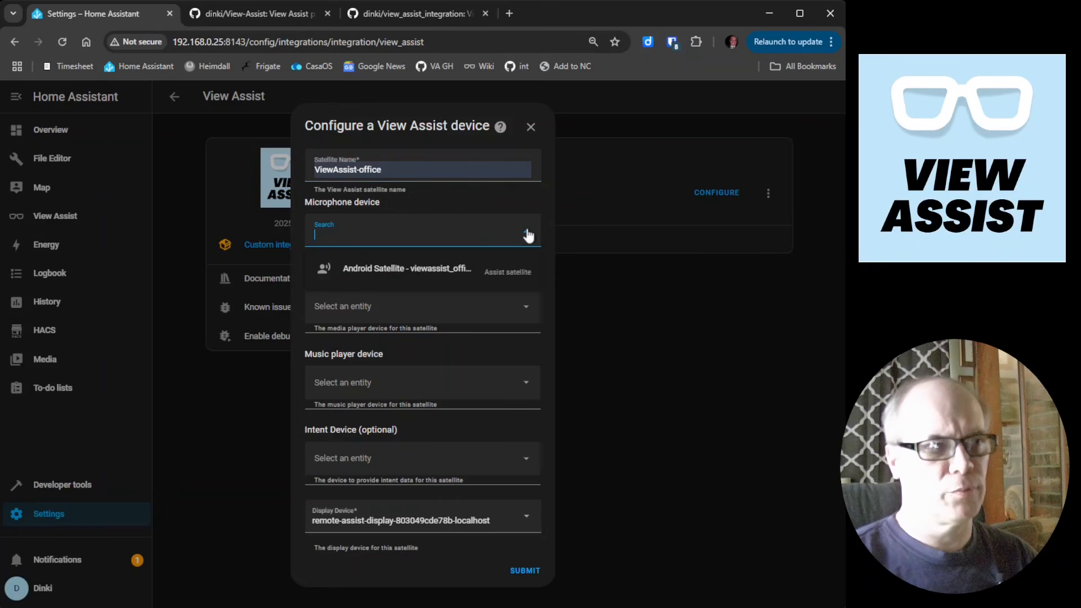
left_click(443, 276)
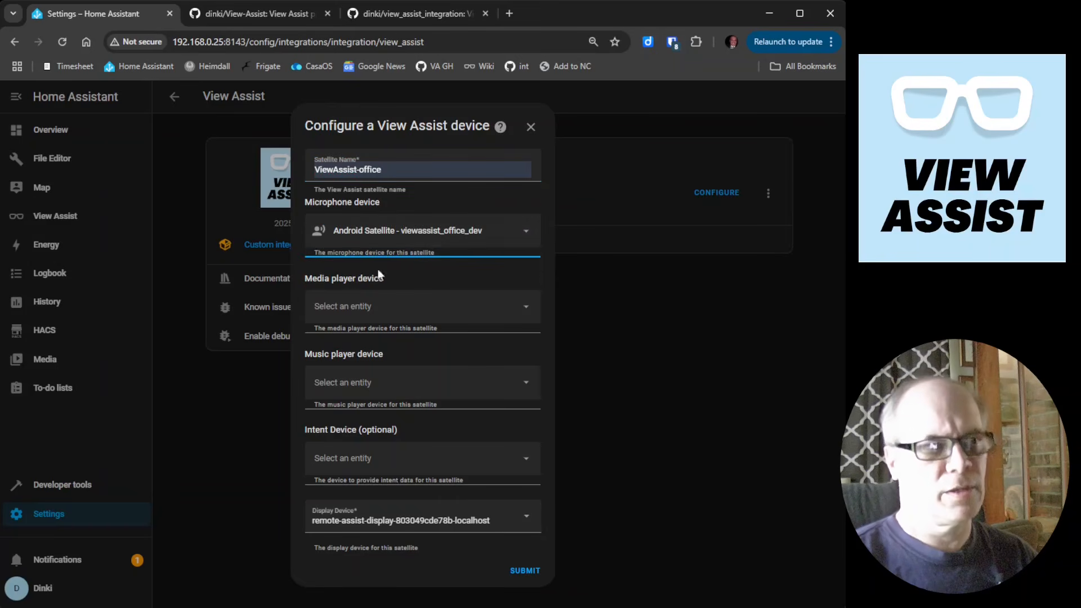
- Set both the media player device and the music player device to Home Assistant Voice 0900be Media Player
left_click(528, 308)
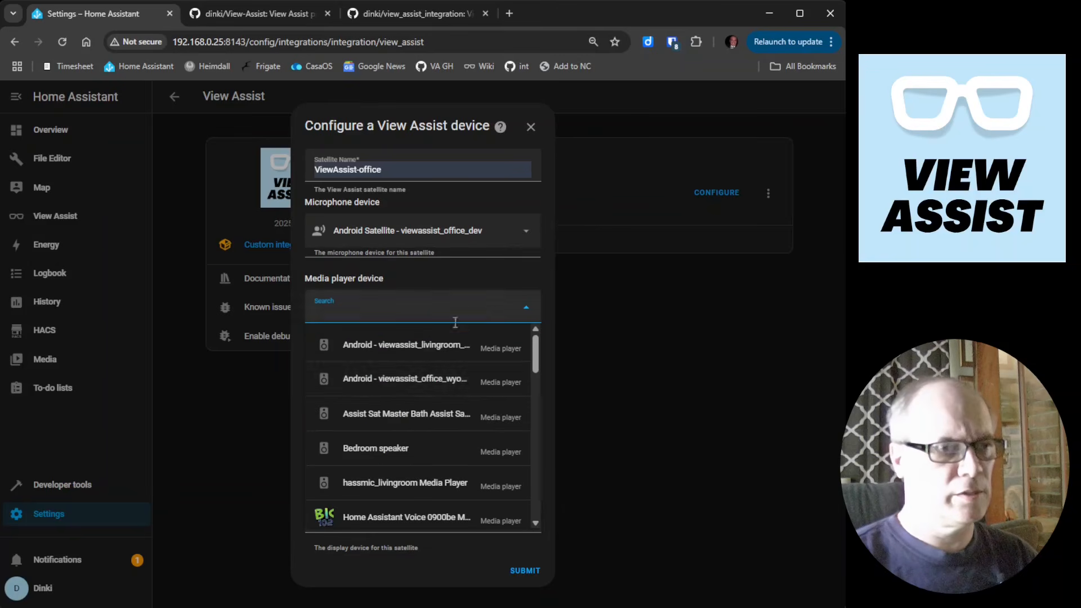
left_click(395, 522)
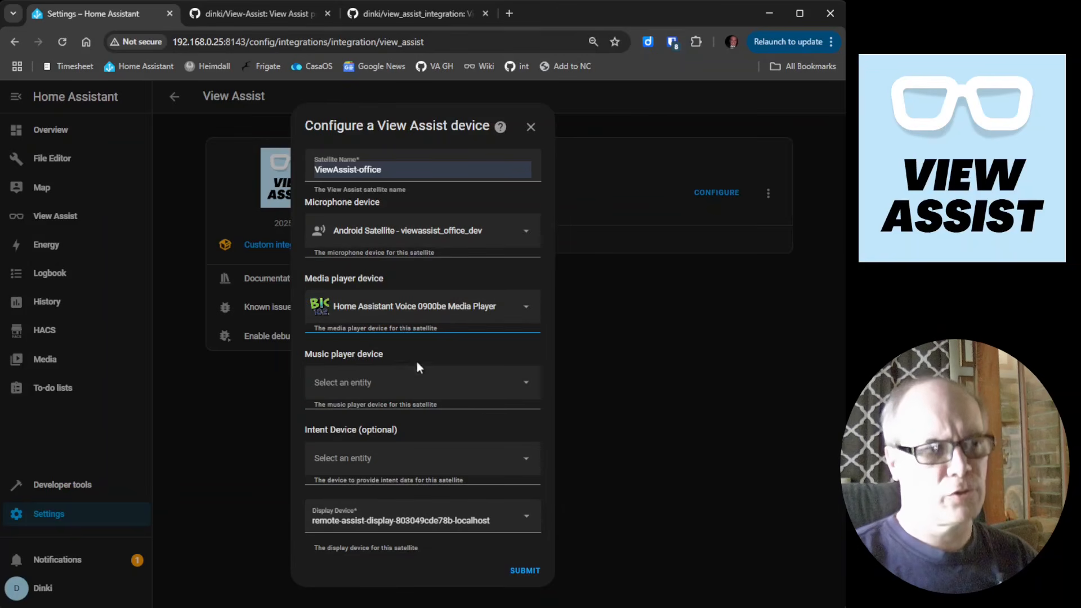
left_click(526, 385)
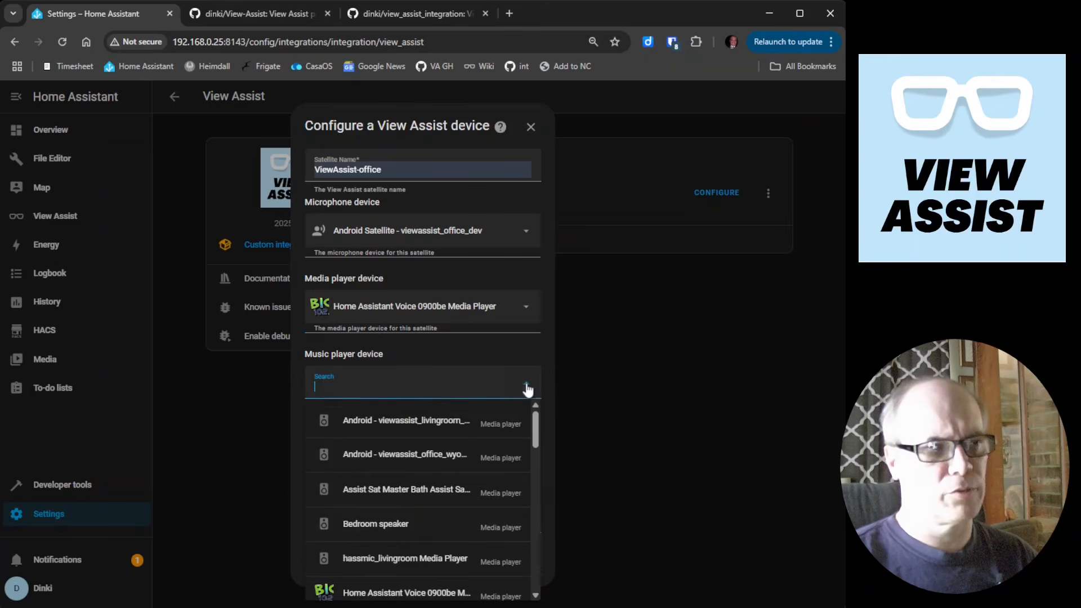
left_click(444, 594)
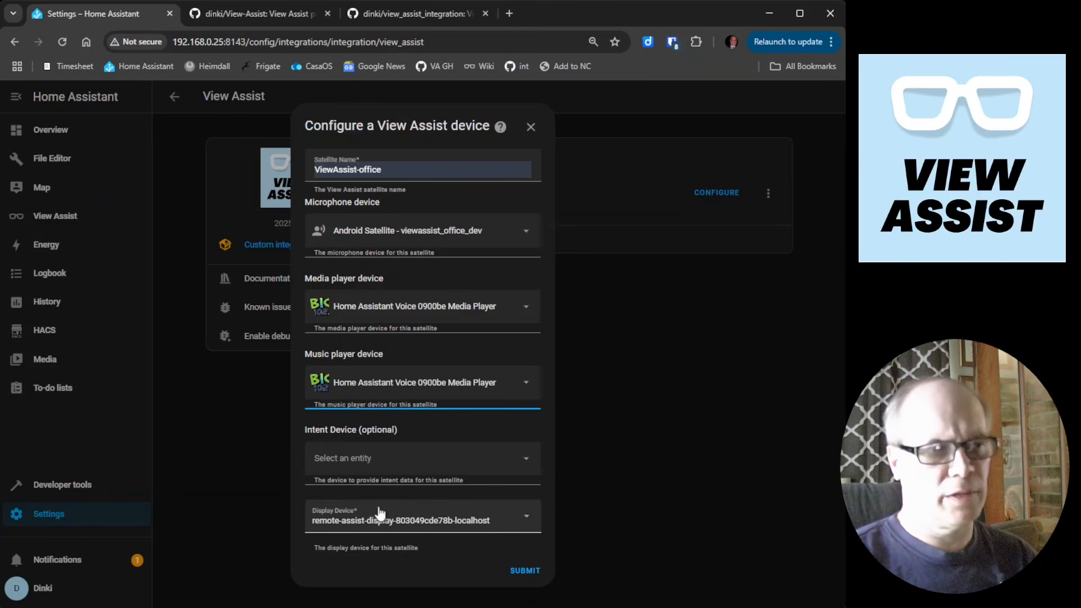
- Check the available display devices and open the View Assist dashboard on the satellite's own screen
left_click(526, 520)
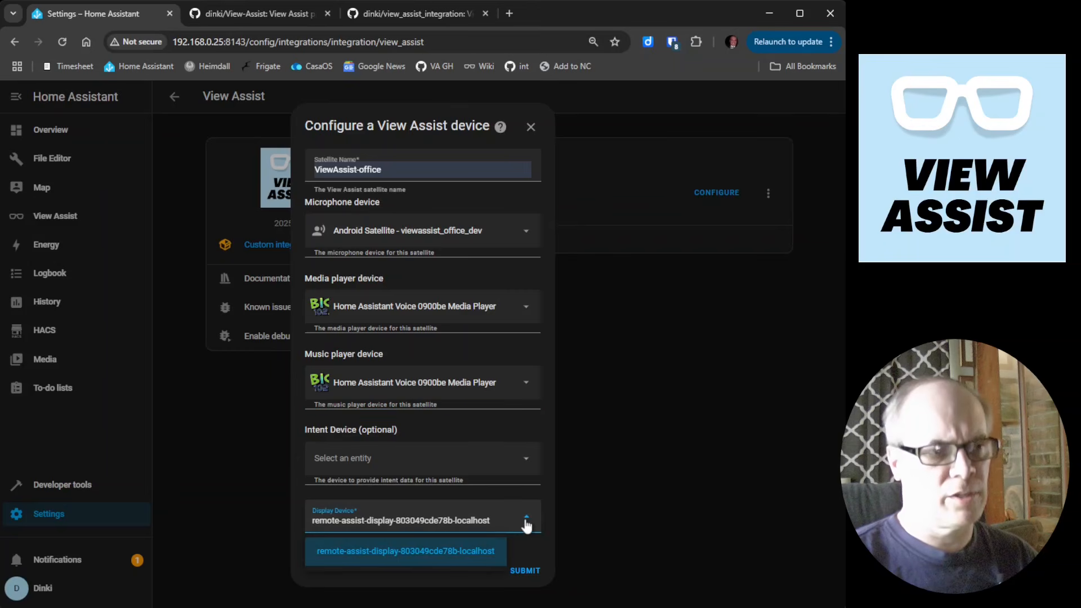
left_click(526, 519)
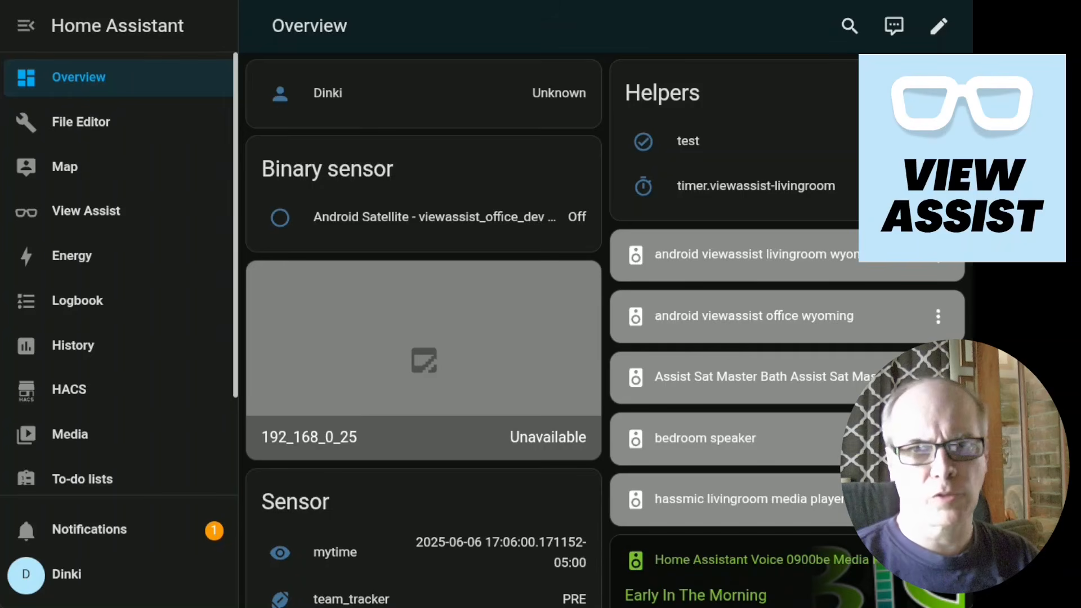
left_click(112, 257)
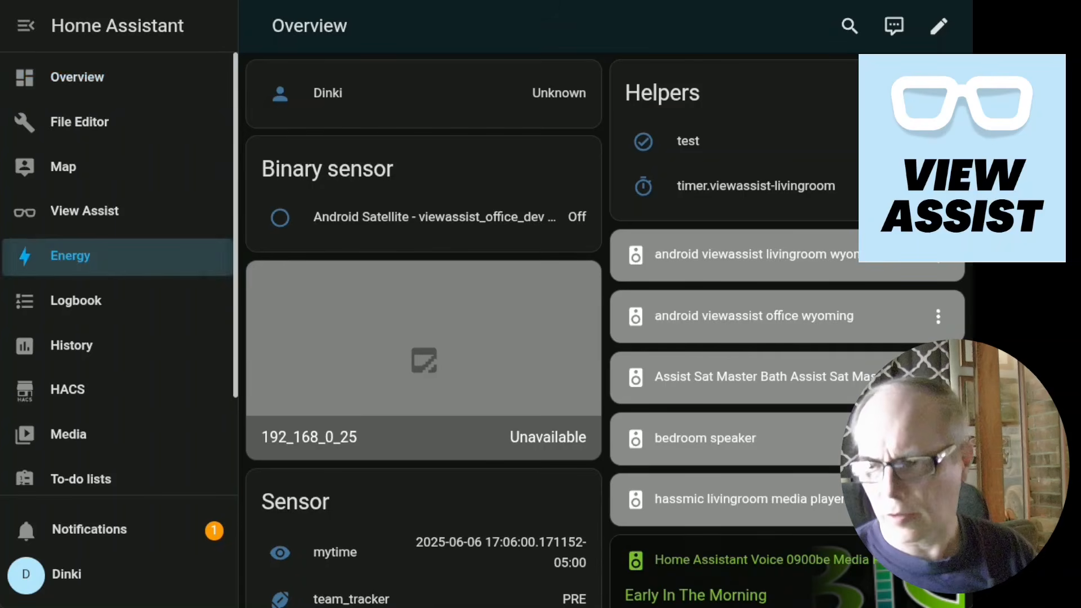
left_click(112, 212)
left_click_drag(535, 195, 535, 487)
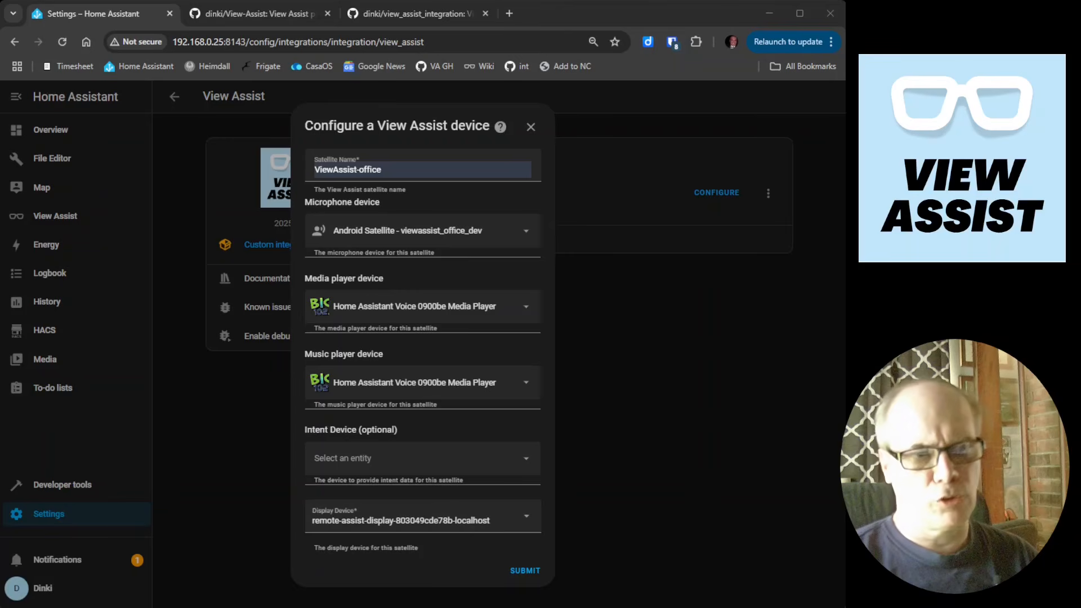
- Finish the ViewAssist-office device with va-826192e9-1f83ef19 as its display device and reload the dashboard on the satellite
left_click(527, 518)
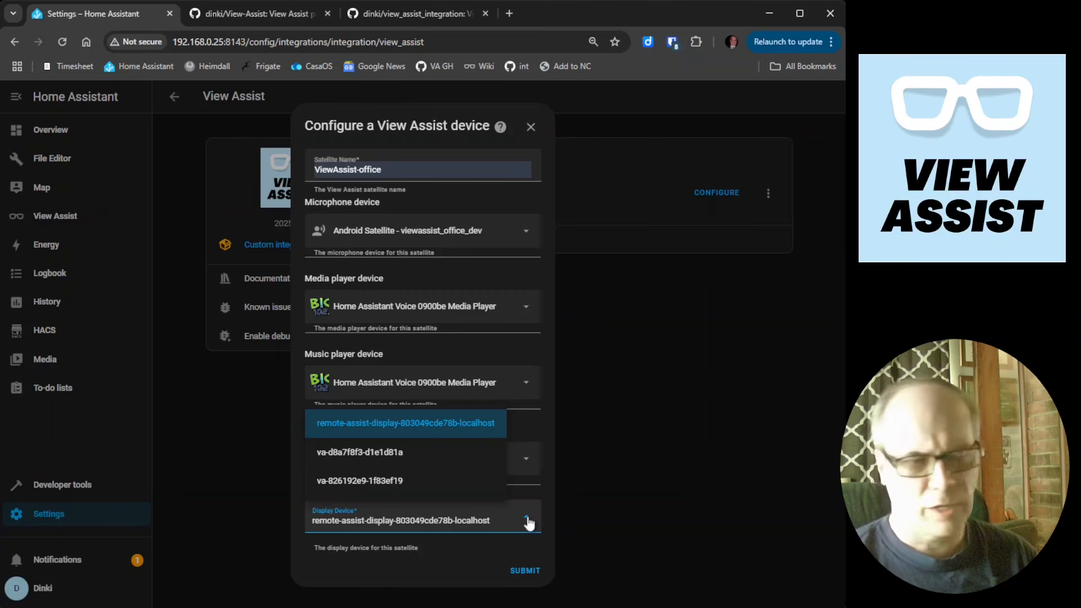
left_click(341, 482)
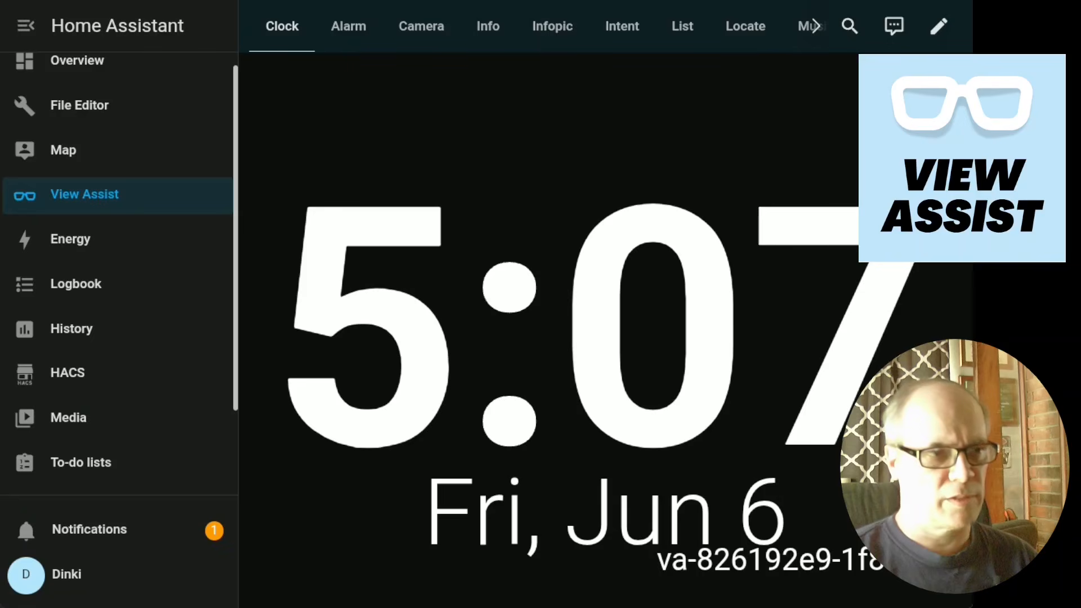
key("F5")
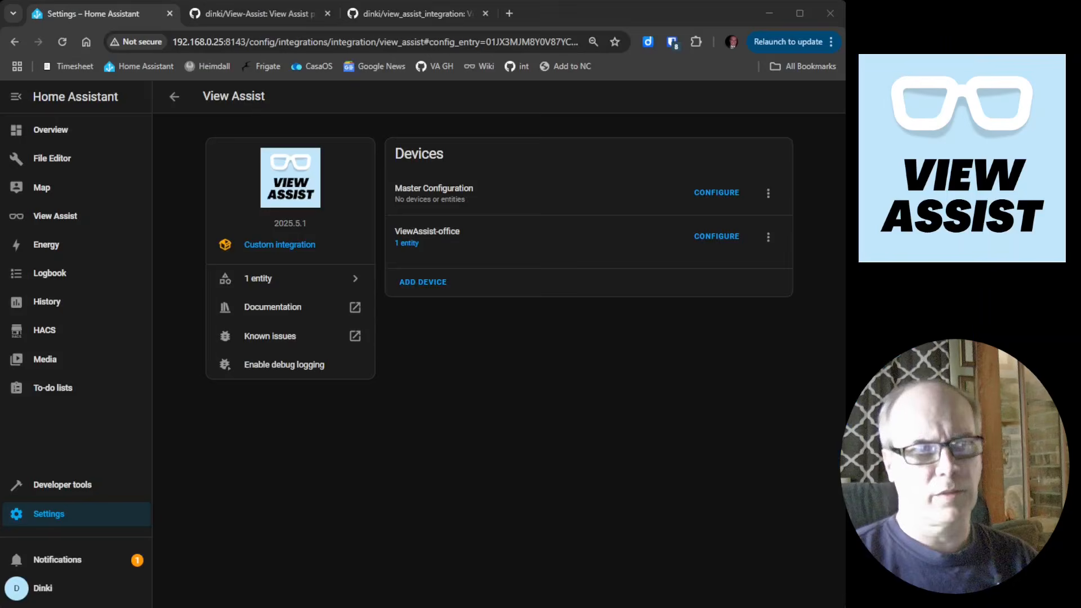
- View the option categories of the View Assist Master Configuration and close them without changes
left_click(708, 190)
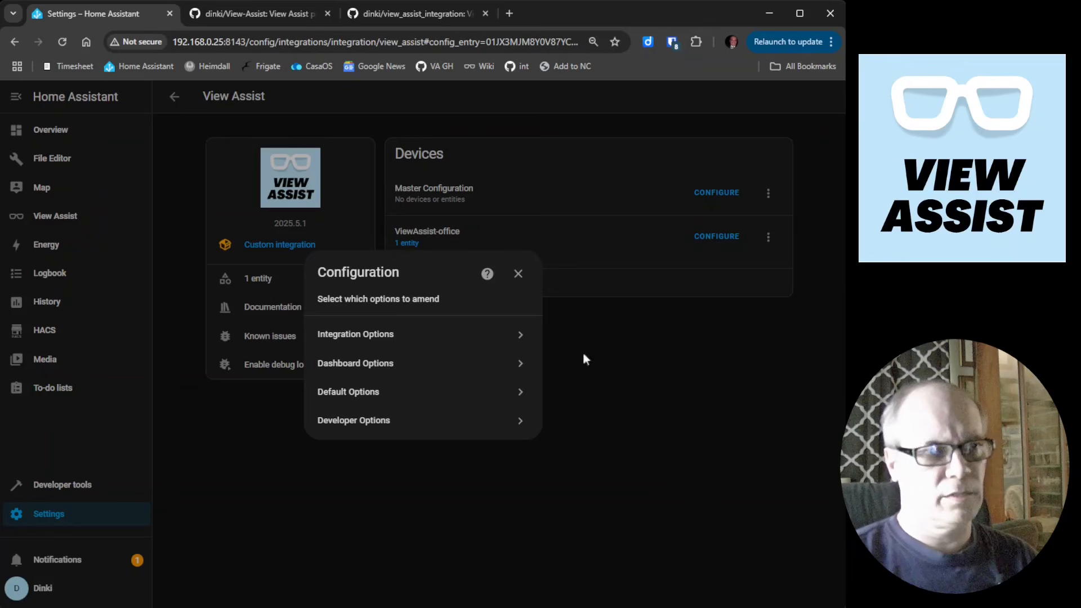
left_click(519, 275)
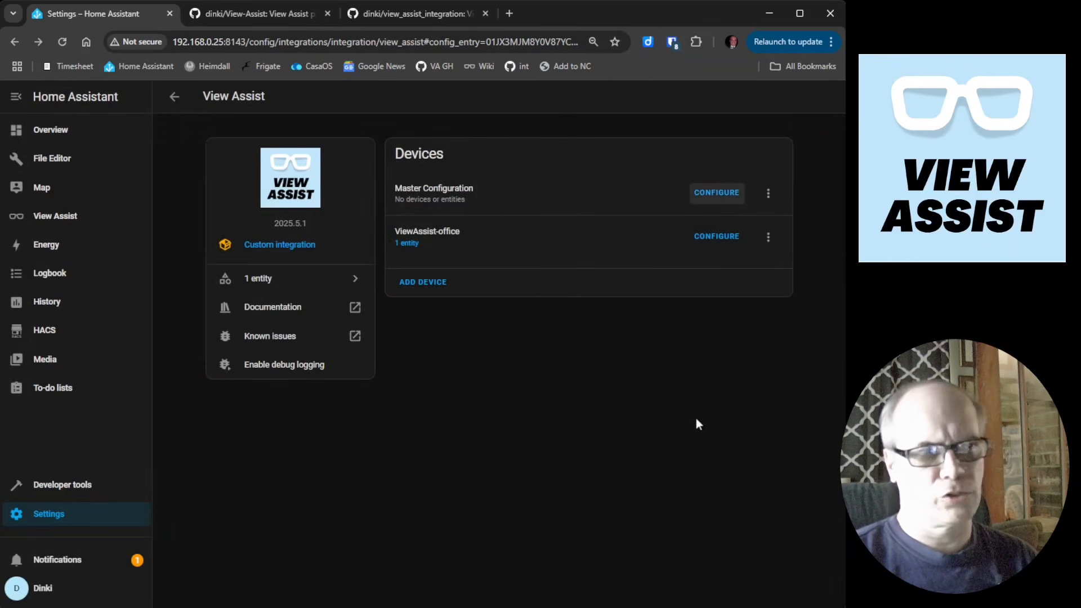